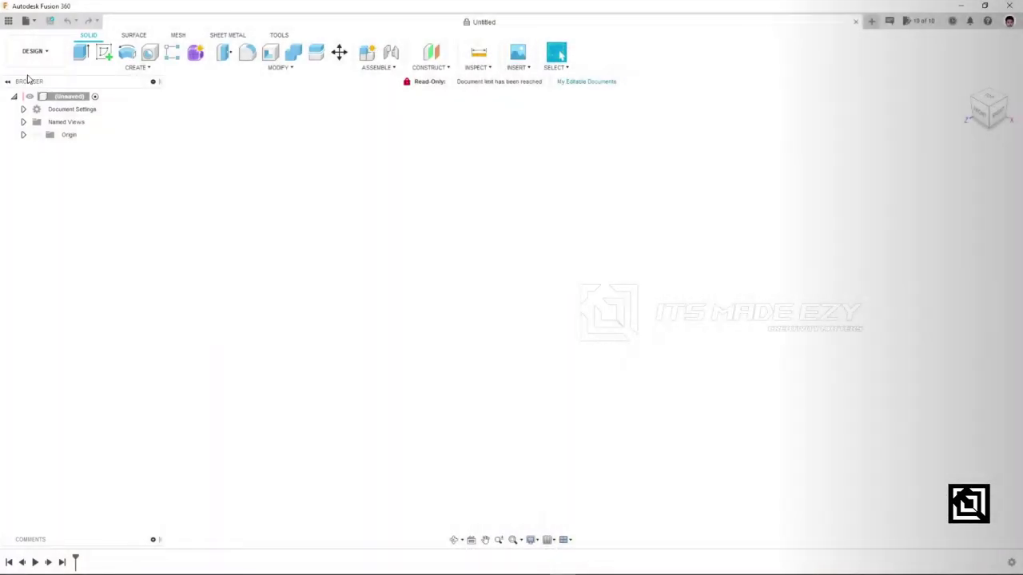
# - Start a sketch on the XY plane and set the top view, rotated a quarter turn
pyautogui.click(104, 52)
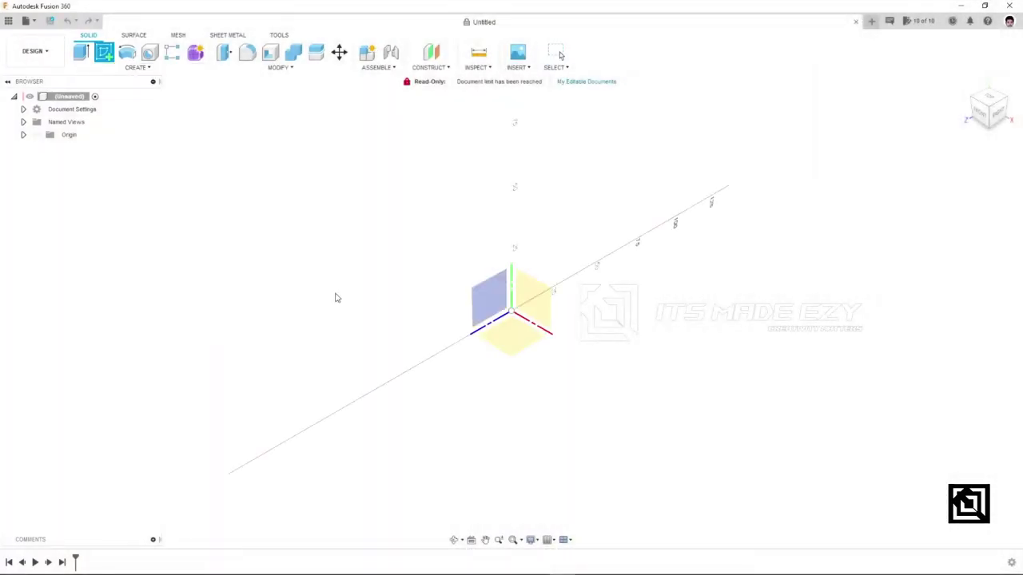
pyautogui.click(514, 328)
pyautogui.moveTo(989, 108)
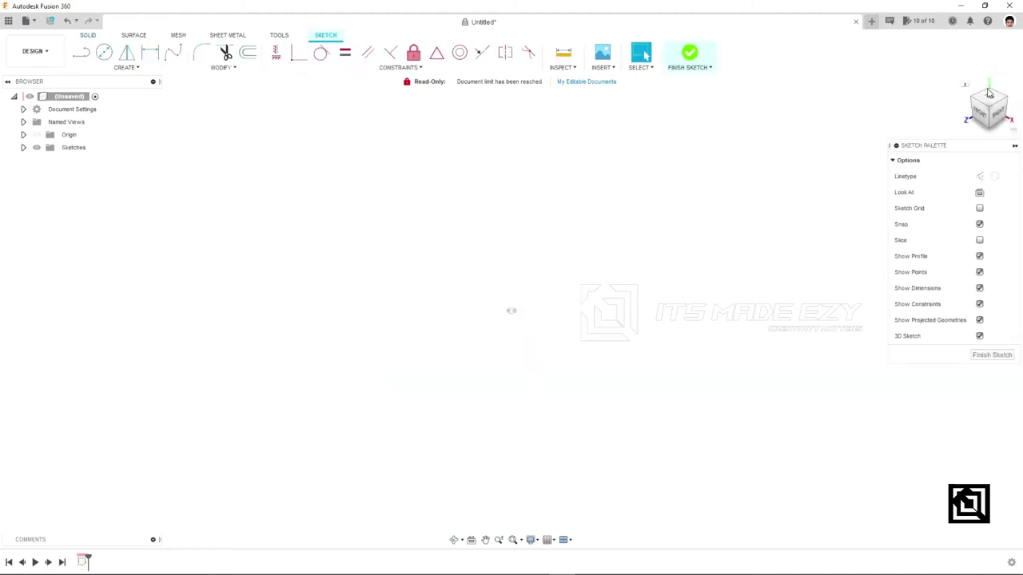
pyautogui.click(993, 97)
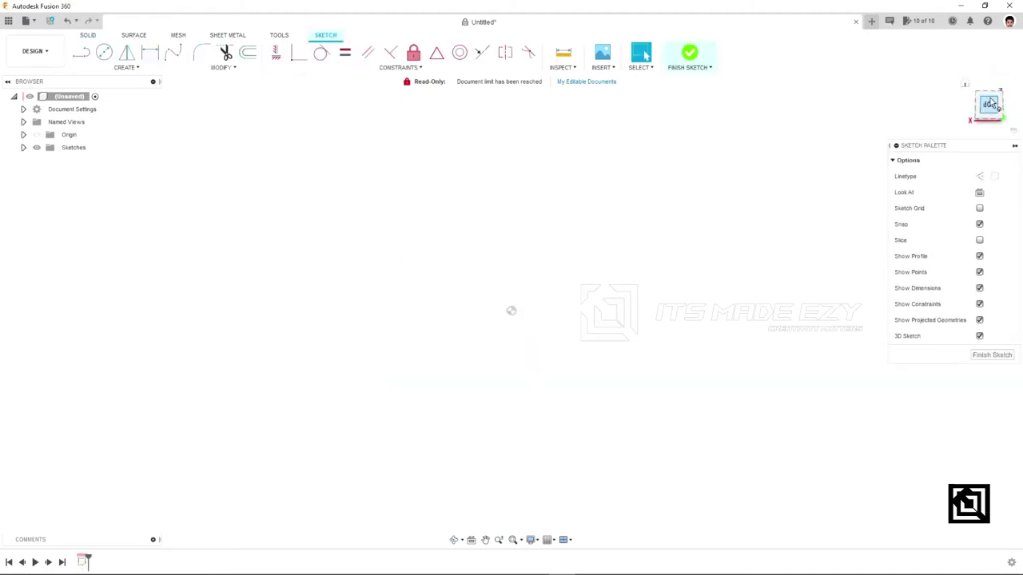
pyautogui.click(1001, 93)
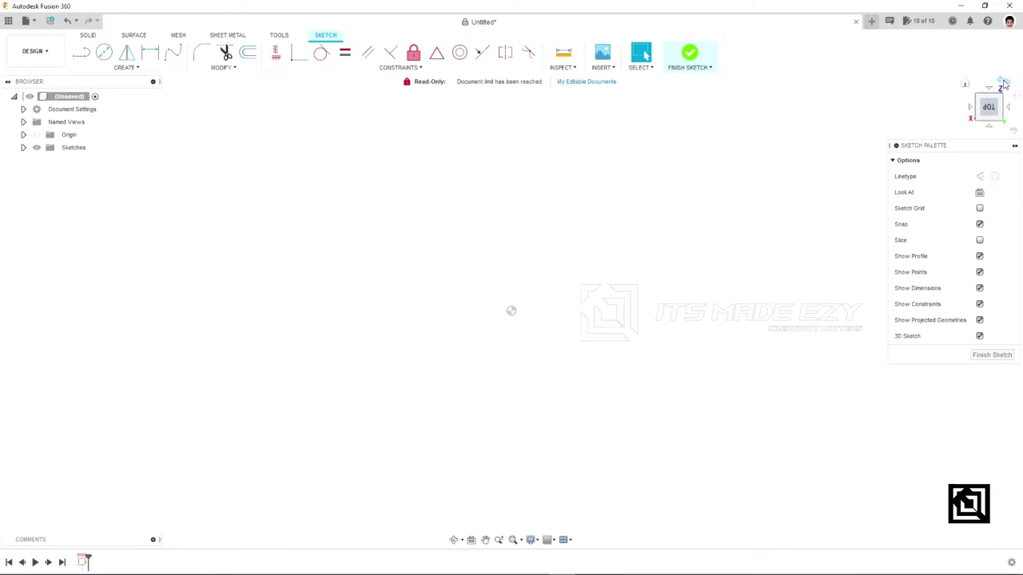
# - Draw a 100 mm vertical line upward from the sketch origin
pyautogui.press('l')
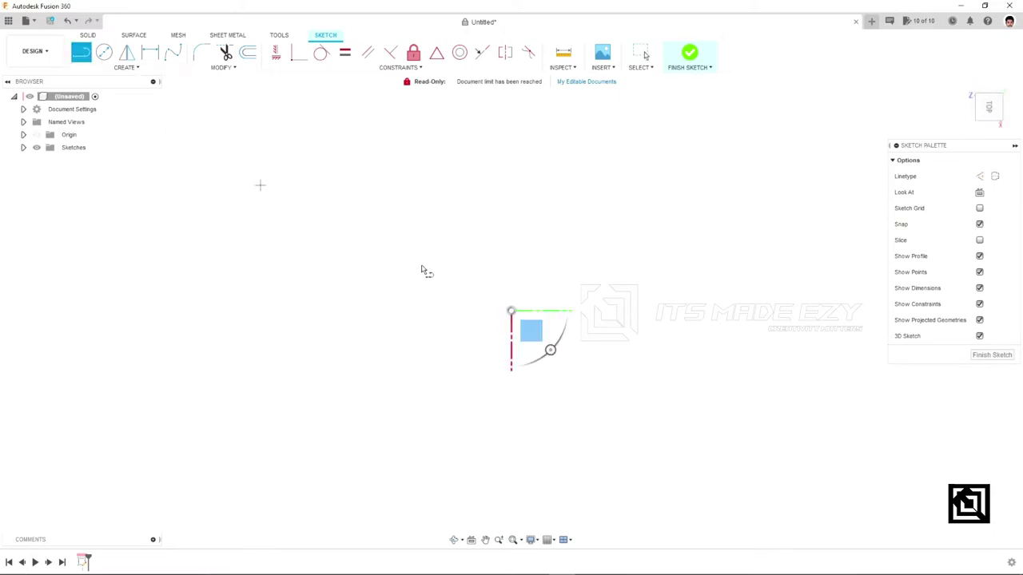
pyautogui.click(512, 311)
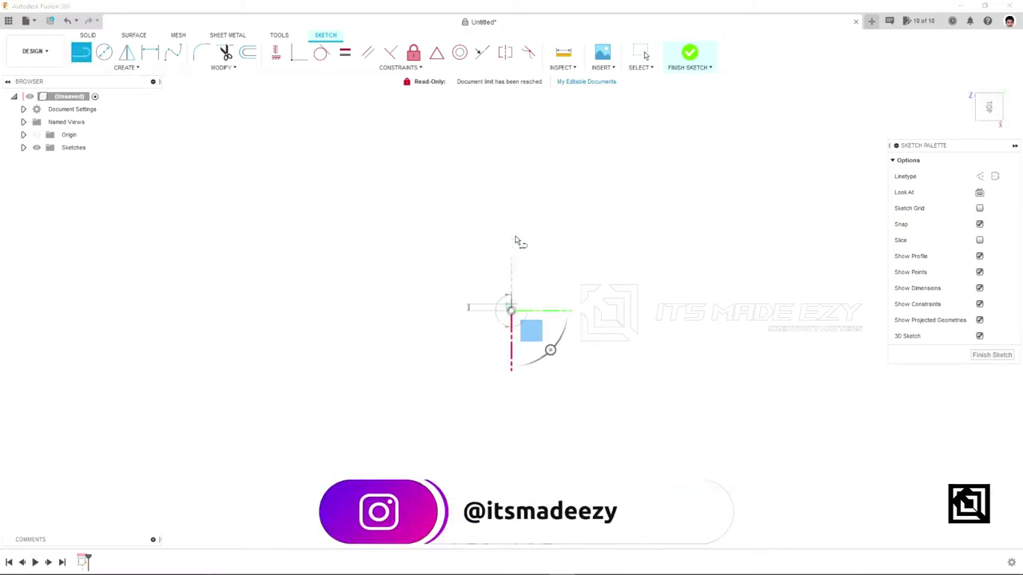
pyautogui.write('100')
pyautogui.press('Tab')
pyautogui.press('Return')
pyautogui.press('Escape')
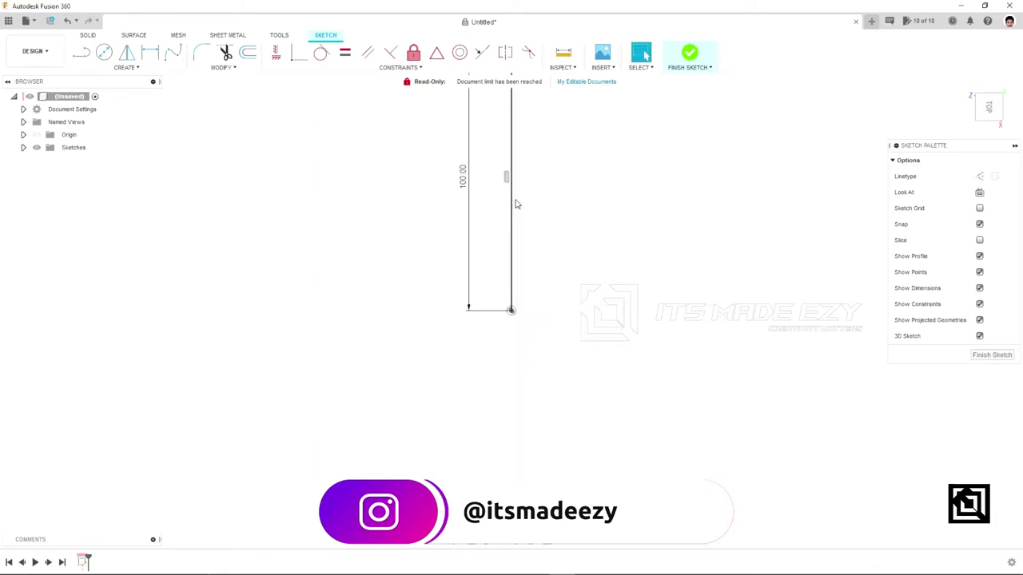
pyautogui.scroll(-2, 578, 286)
pyautogui.scroll(-1, 577, 286)
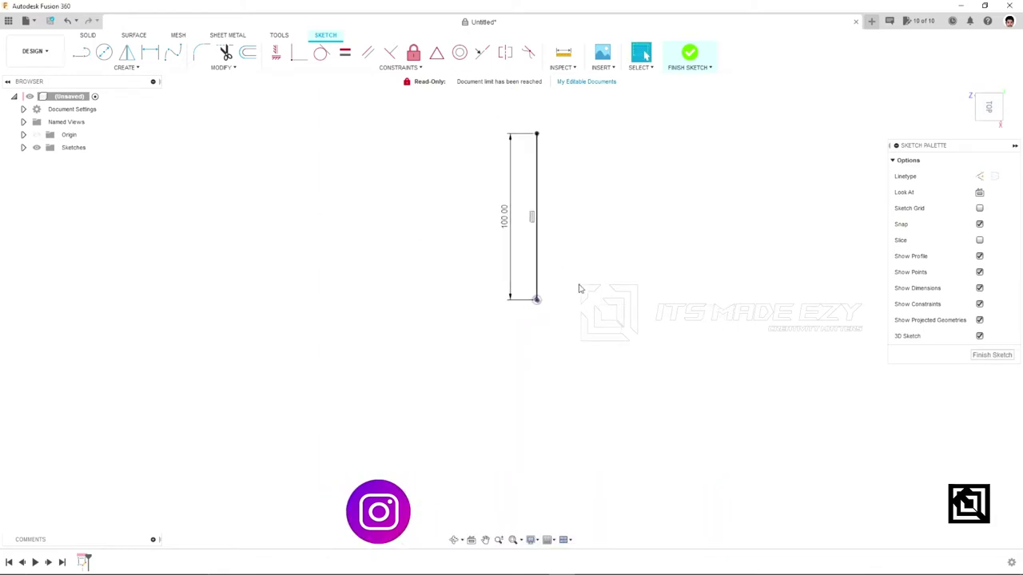
pyautogui.scroll(-1, 560, 302)
pyautogui.moveTo(560, 302); pyautogui.dragTo(561, 311, button='middle')
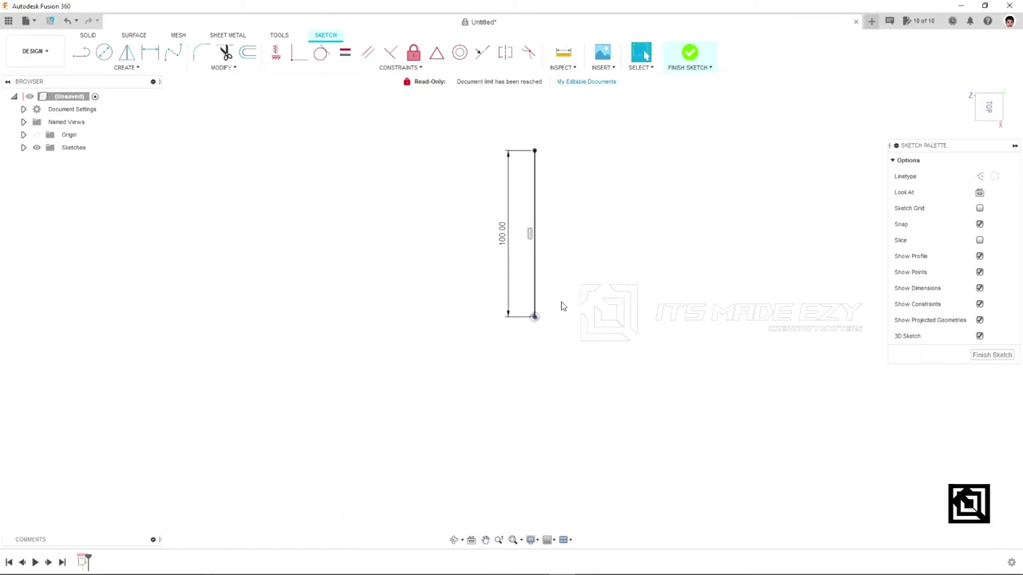
pyautogui.moveTo(461, 213); pyautogui.dragTo(474, 279, button='middle')
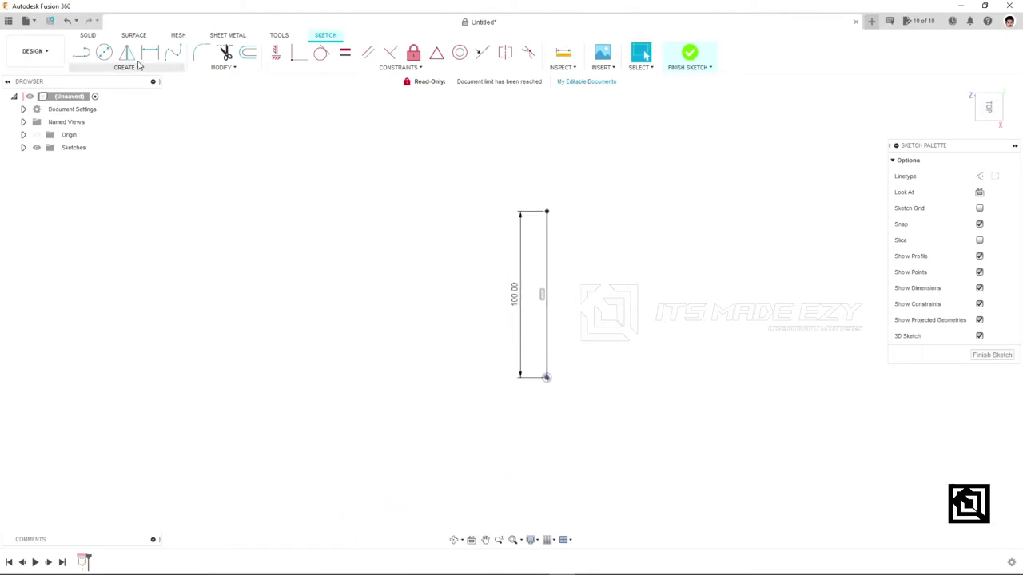
# - Add a 30 mm horizontal line running left from the top of the vertical line
pyautogui.click(77, 54)
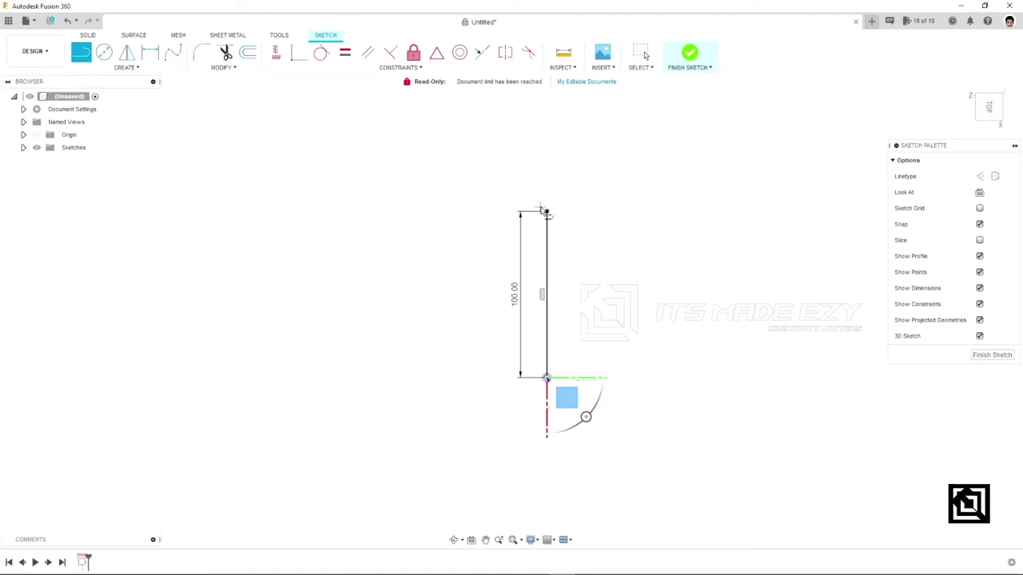
pyautogui.click(547, 212)
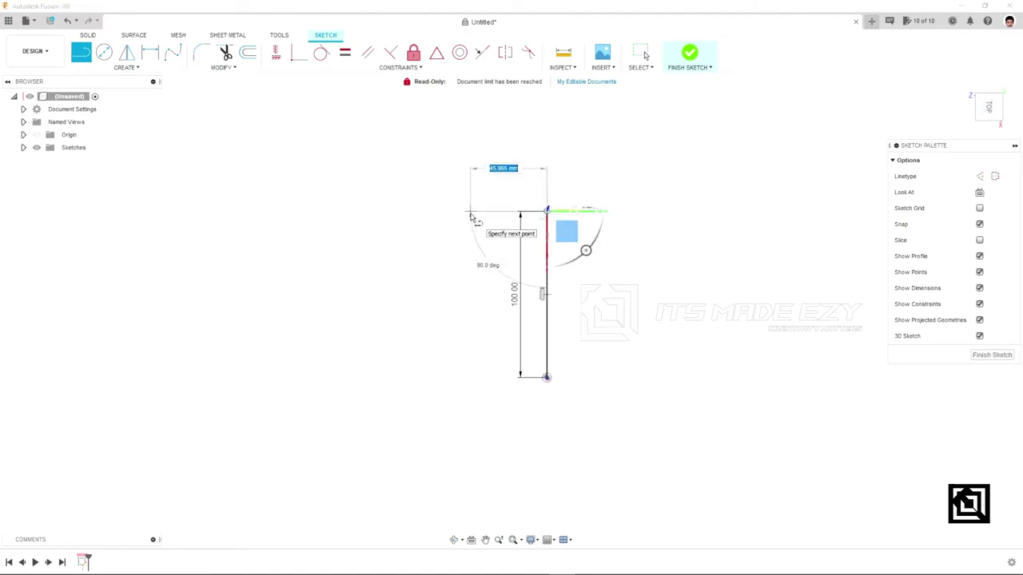
pyautogui.press('Return')
pyautogui.press('Escape')
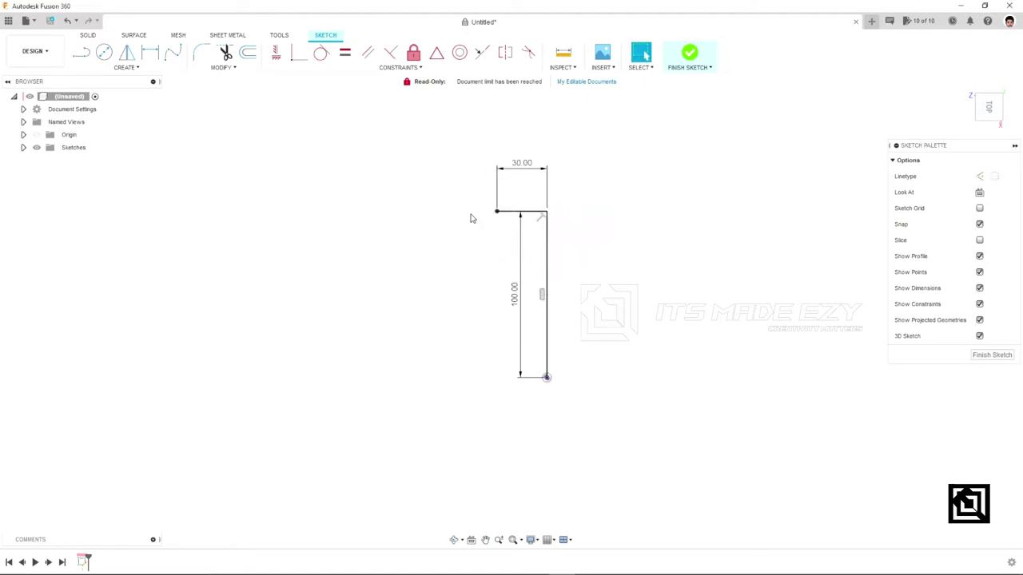
pyautogui.scroll(2, 553, 225)
pyautogui.scroll(1, 451, 180)
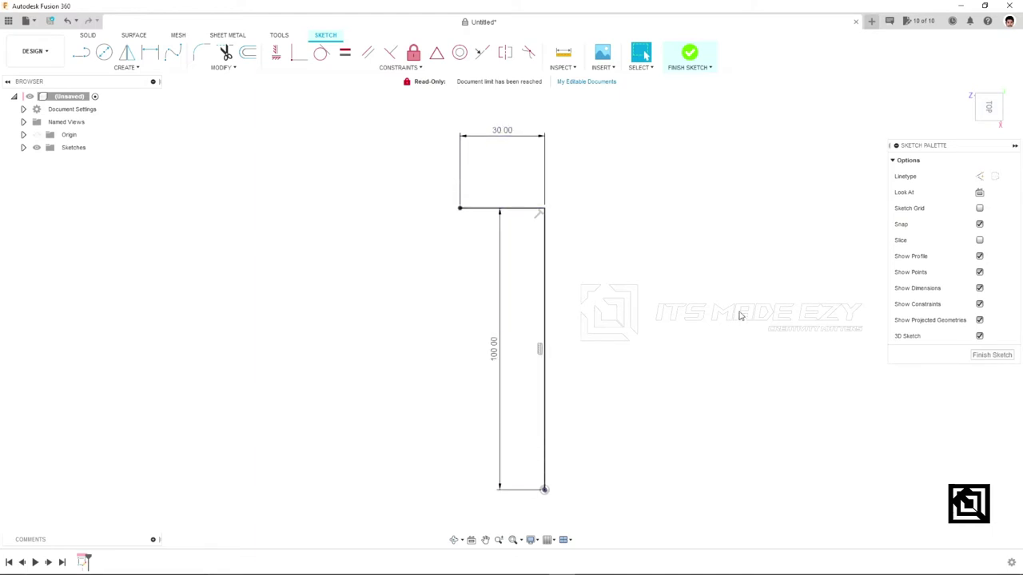
pyautogui.click(200, 53)
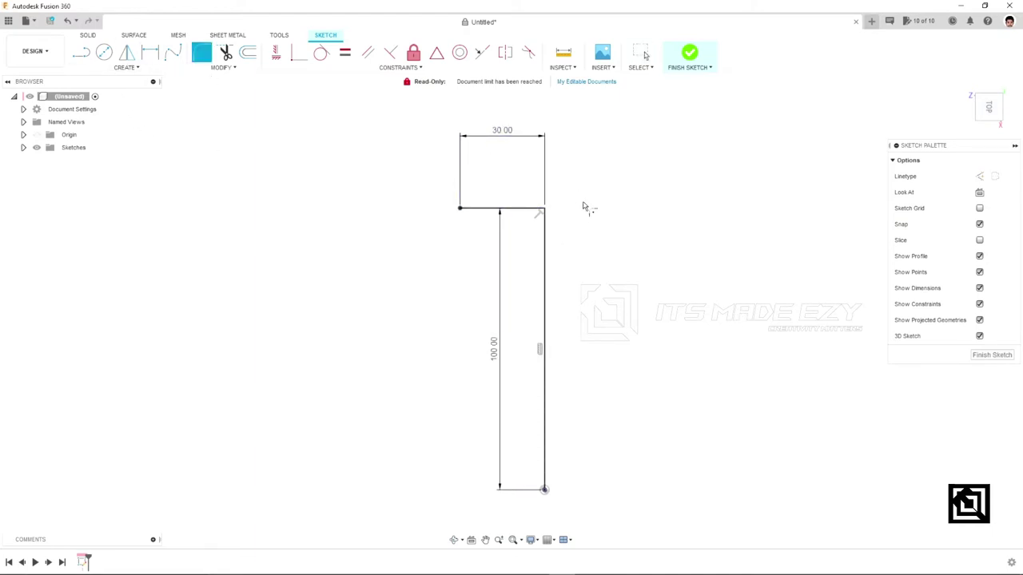
# - Fillet the corner joining the 100 mm and 30 mm lines at roughly 9.84 mm radius
pyautogui.click(546, 212)
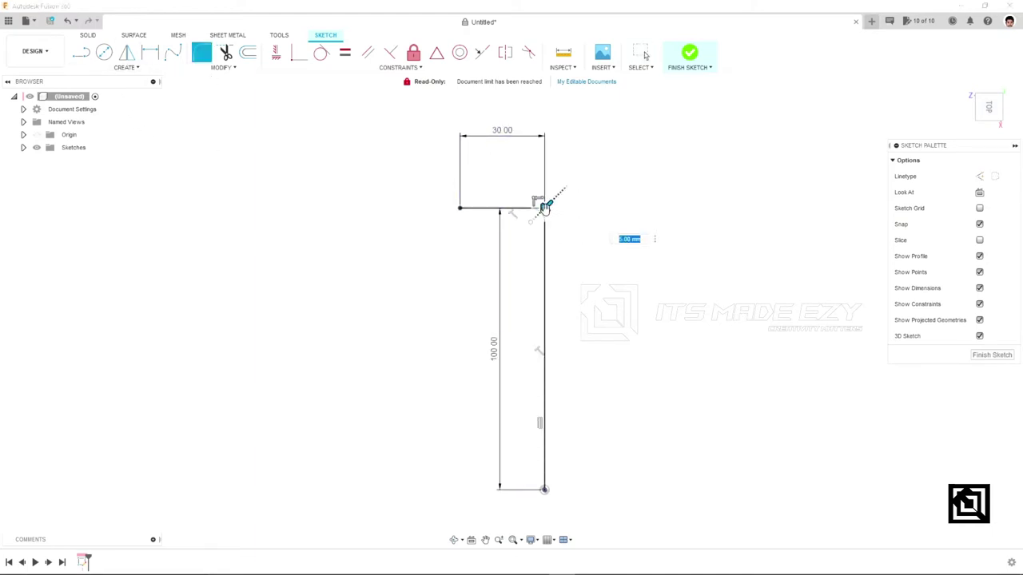
pyautogui.moveTo(544, 206); pyautogui.dragTo(546, 209)
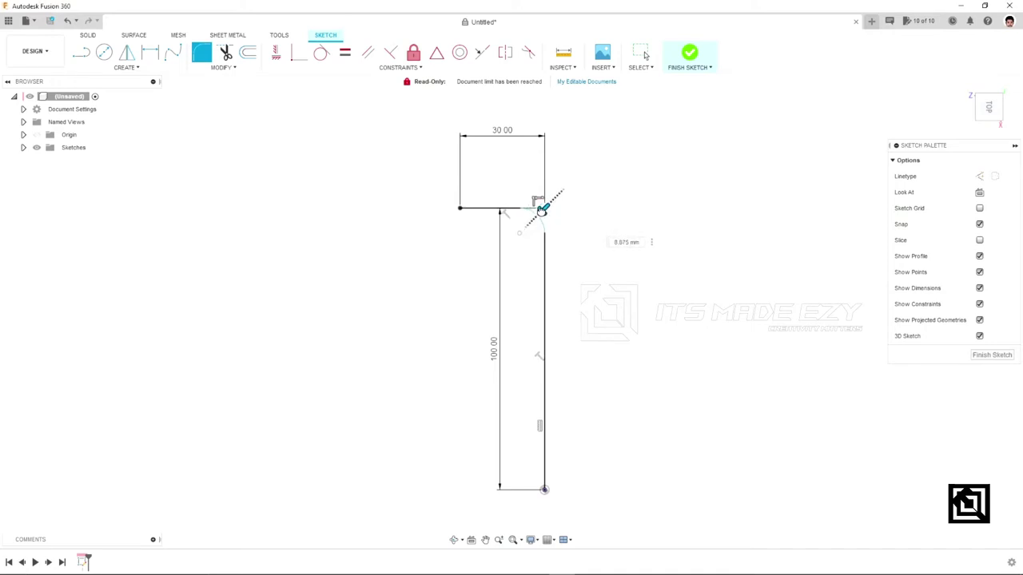
pyautogui.moveTo(542, 210); pyautogui.dragTo(543, 210)
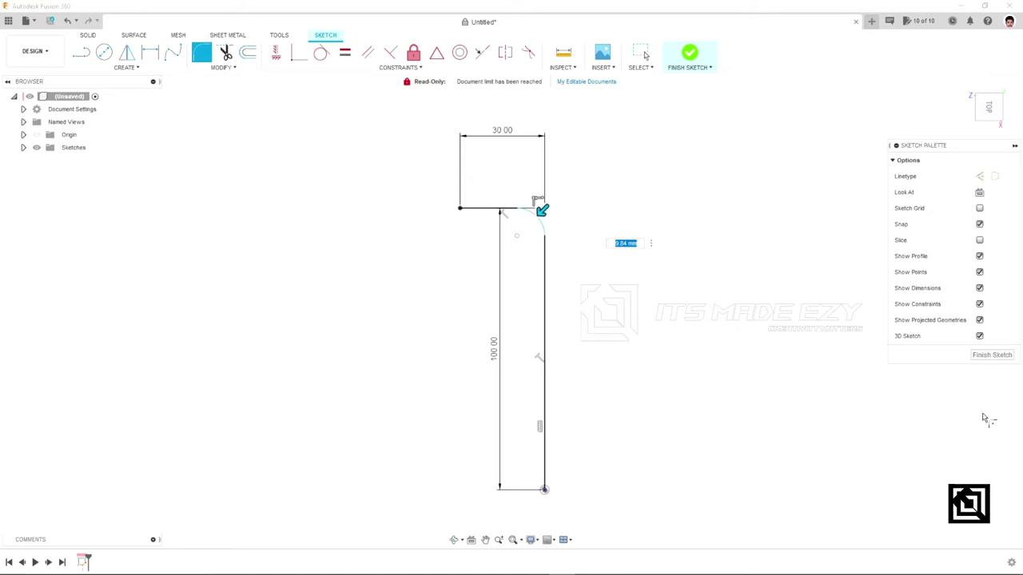
pyautogui.rightClick(810, 354)
pyautogui.click(815, 359)
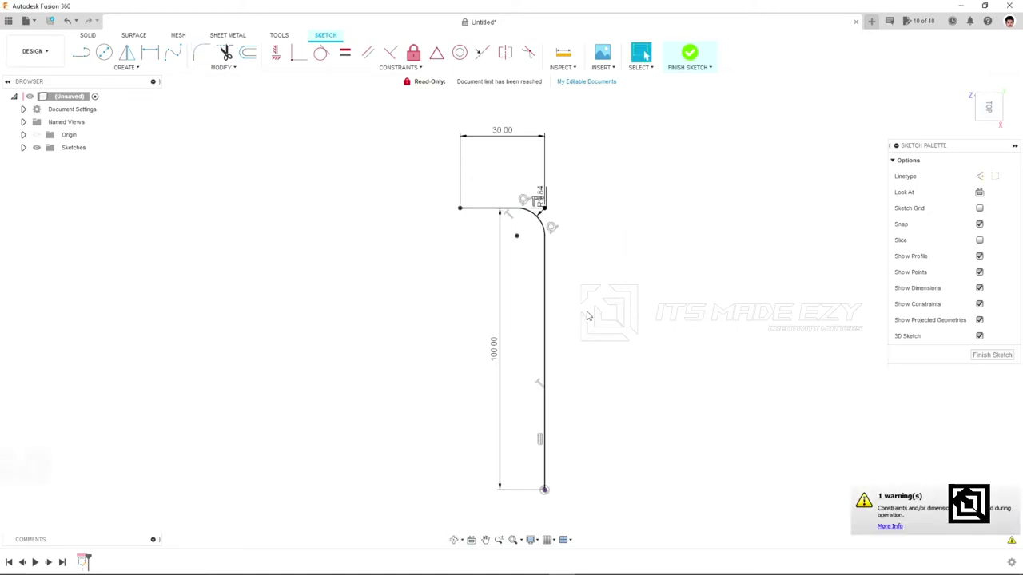
pyautogui.moveTo(587, 316)
pyautogui.keyDown('shift'); pyautogui.mouseDown(button='middle')
pyautogui.moveTo(616, 285)
pyautogui.moveTo(616, 313)
pyautogui.mouseUp(button='middle'); pyautogui.keyUp('shift')
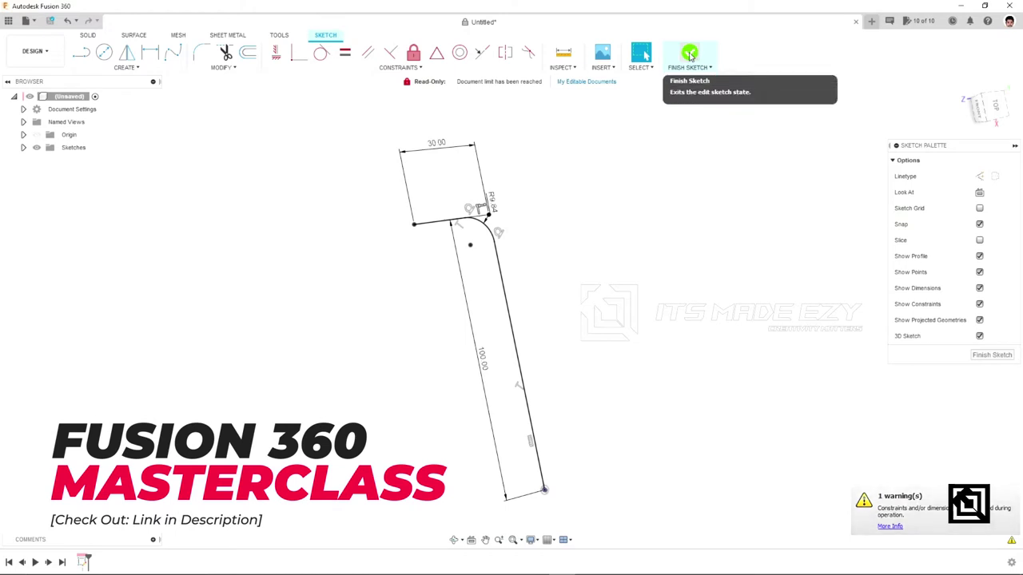
# - Finish the path sketch and add a construction plane along the path at its free end
pyautogui.click(692, 56)
pyautogui.click(136, 67)
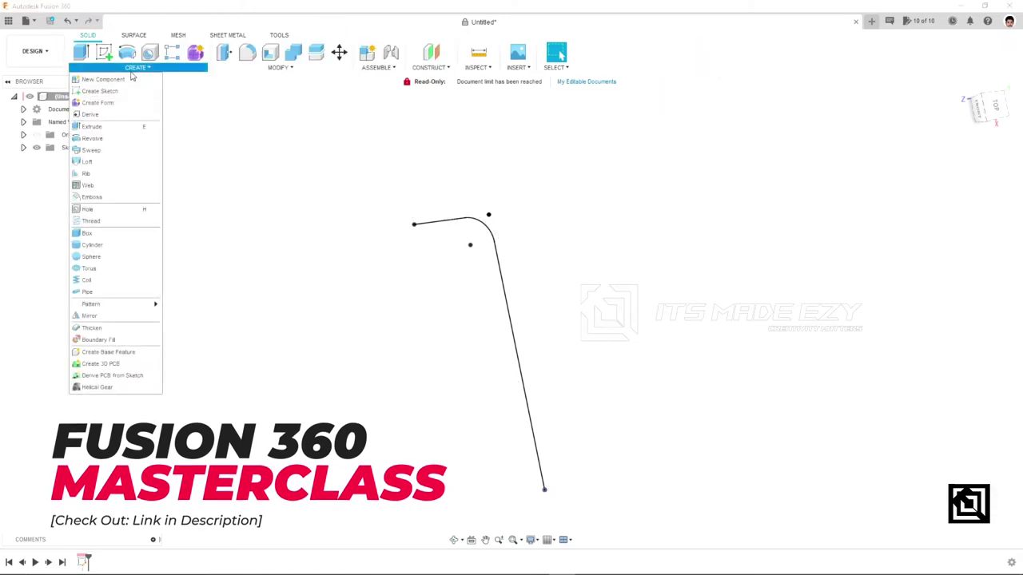
pyautogui.click(443, 68)
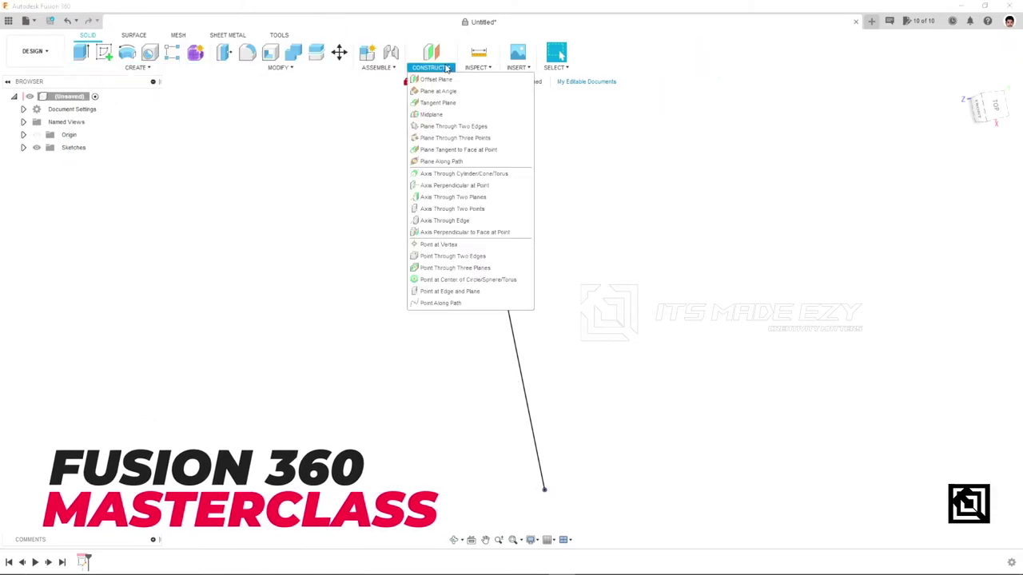
pyautogui.click(447, 161)
pyautogui.click(449, 221)
pyautogui.moveTo(438, 222); pyautogui.dragTo(389, 228)
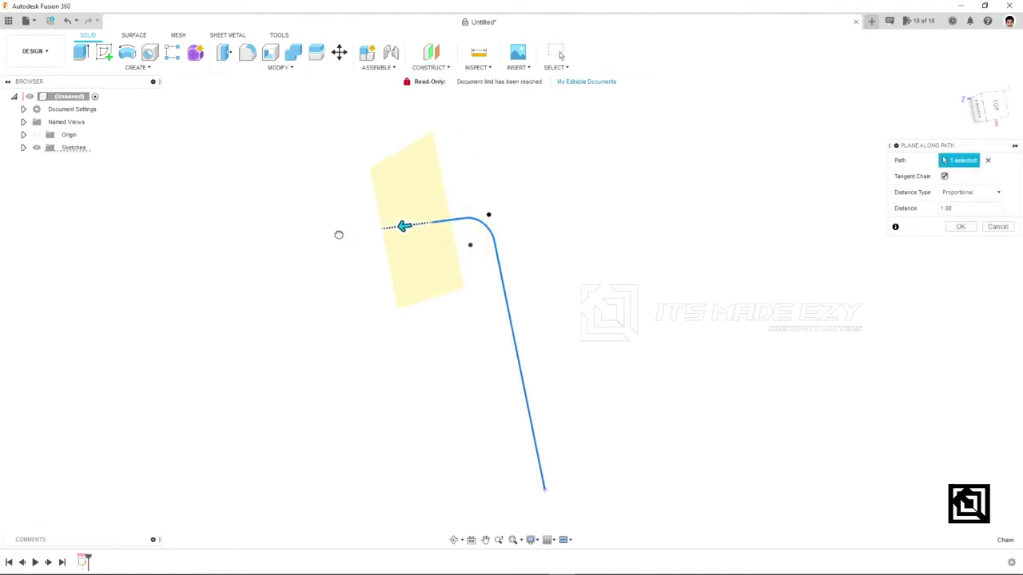
pyautogui.moveTo(548, 261)
pyautogui.keyDown('shift'); pyautogui.mouseDown(button='middle')
pyautogui.moveTo(516, 272)
pyautogui.moveTo(582, 211)
pyautogui.mouseUp(button='middle'); pyautogui.keyUp('shift')
pyautogui.click(960, 226)
# - Create a sketch on the new construction plane and view it from the front
pyautogui.rightClick(390, 245)
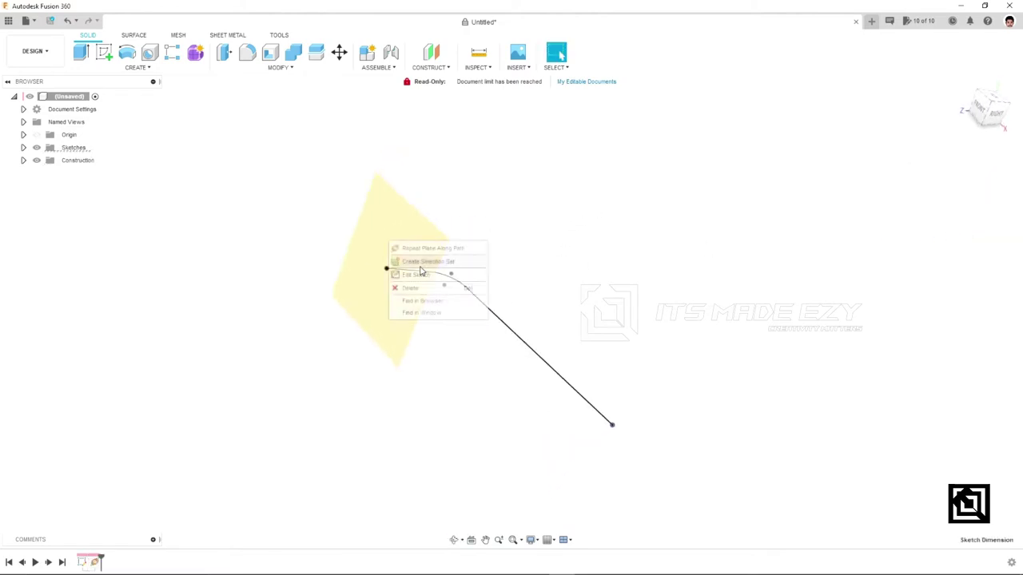
pyautogui.click(425, 273)
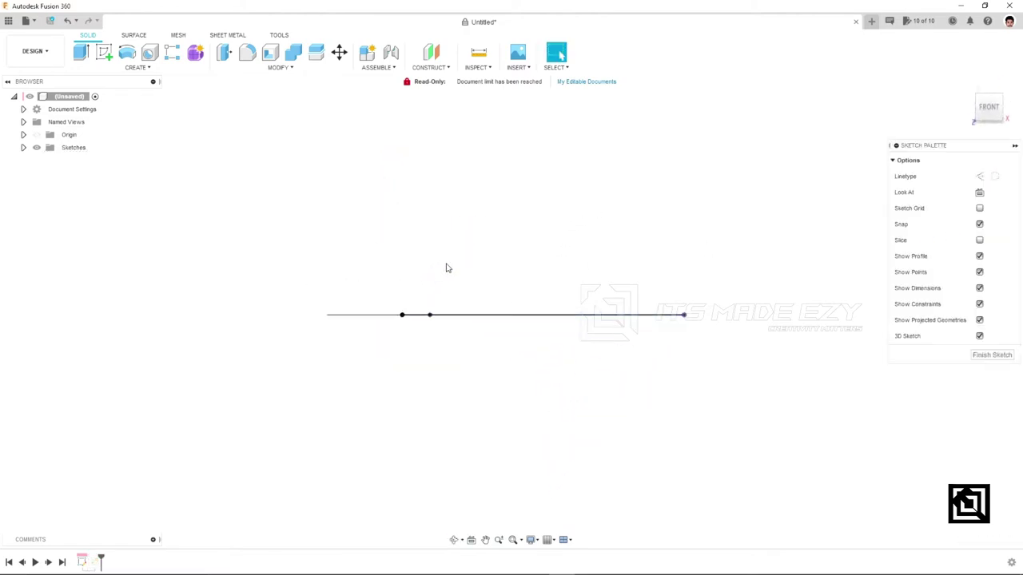
pyautogui.click(688, 56)
pyautogui.rightClick(385, 231)
pyautogui.click(416, 269)
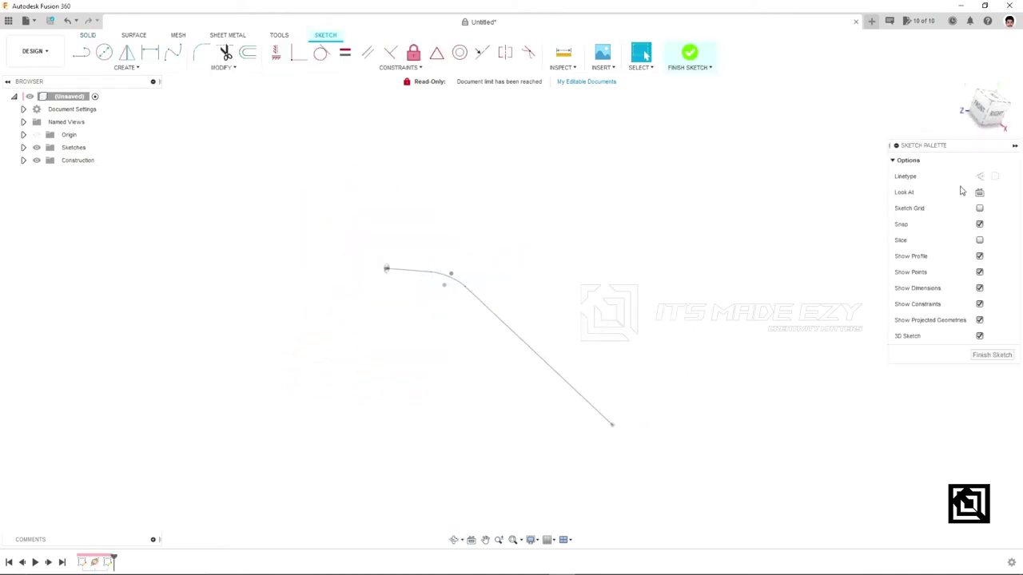
pyautogui.click(979, 193)
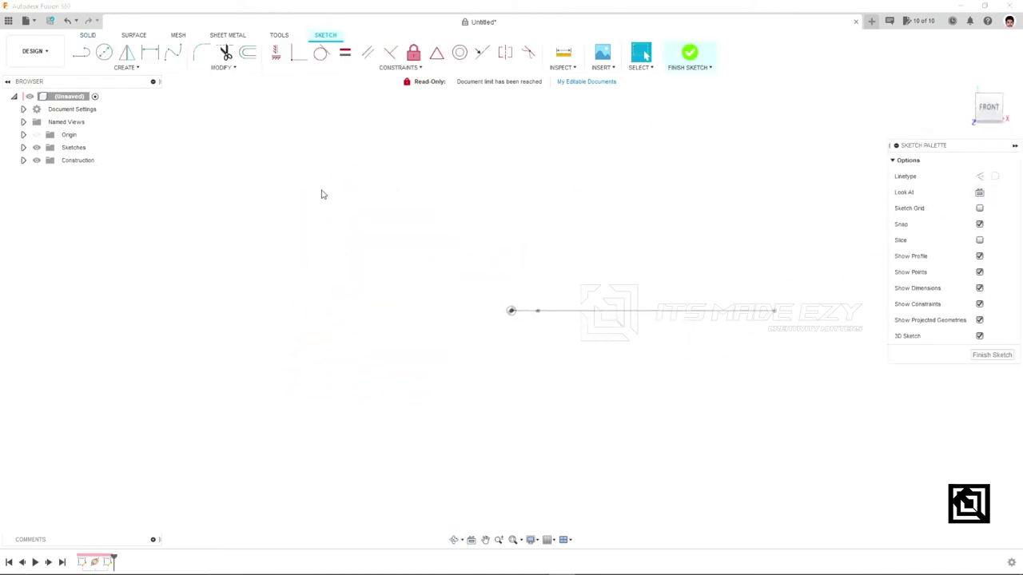
pyautogui.click(124, 67)
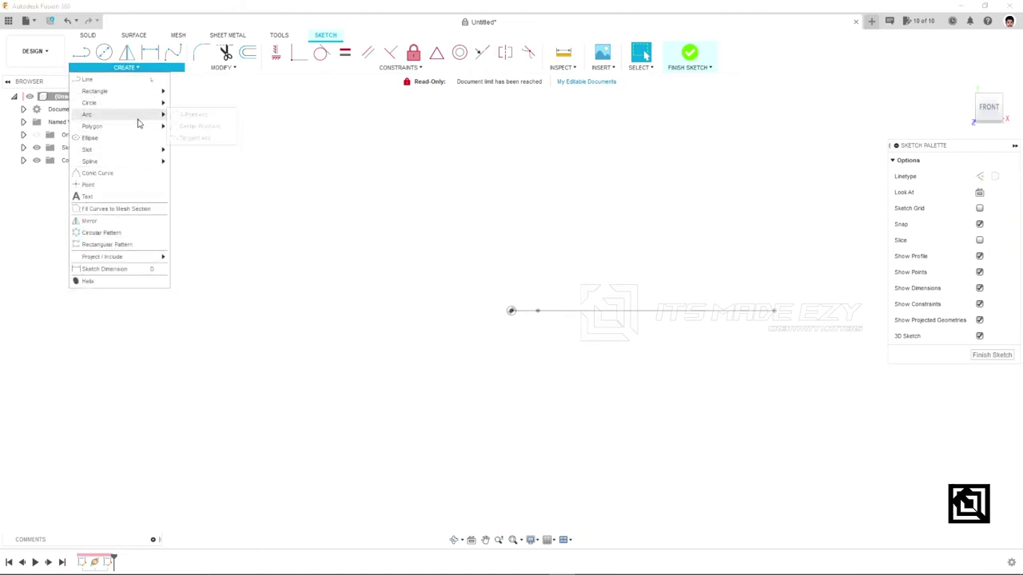
# - Draw a circumscribed hexagon of size 6.00 centred on the path's end point
pyautogui.moveTo(91, 126)
pyautogui.click(229, 129)
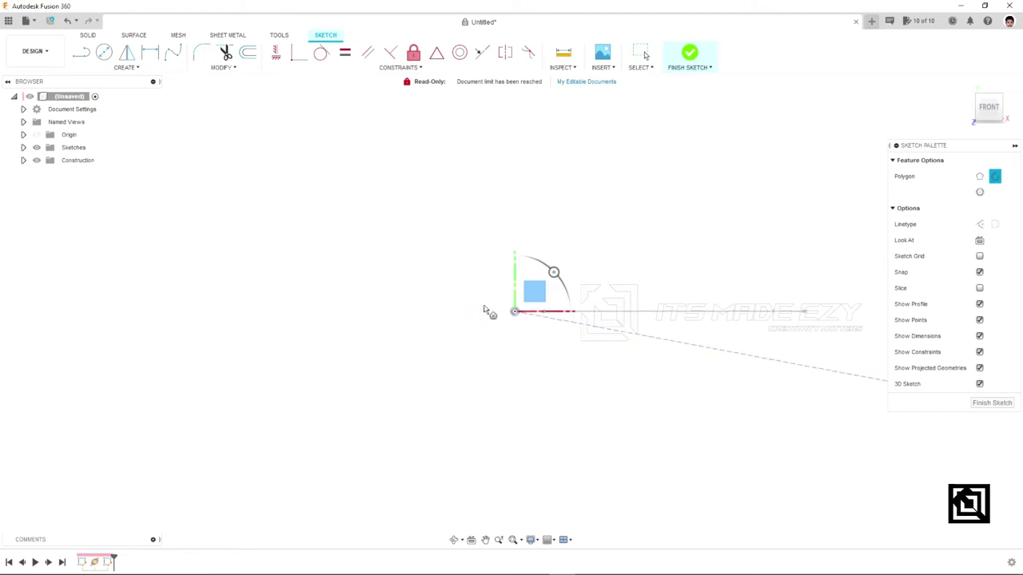
pyautogui.click(520, 311)
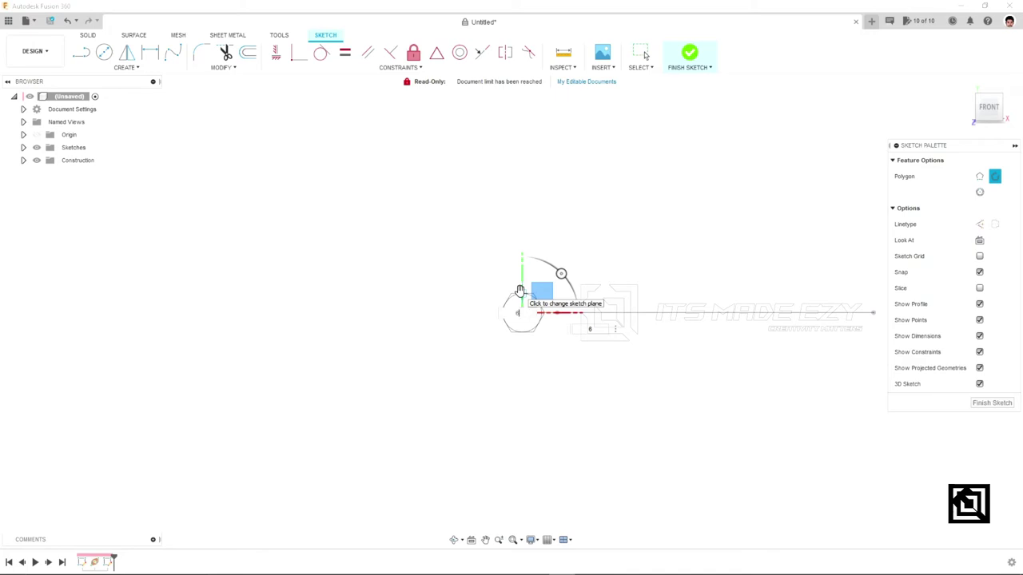
pyautogui.press('Return')
pyautogui.scroll(3, 527, 320)
pyautogui.scroll(3, 537, 329)
# - Attempt a dimension on the top hexagon edge, then cancel it after the over-constraint warning
pyautogui.doubleClick(463, 261)
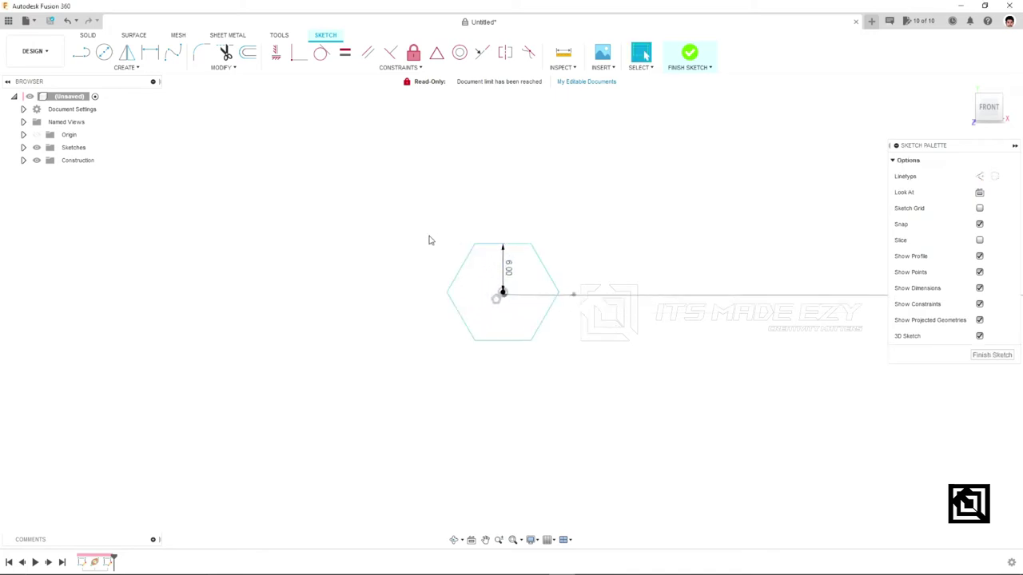
pyautogui.click(150, 52)
pyautogui.click(489, 243)
pyautogui.click(496, 212)
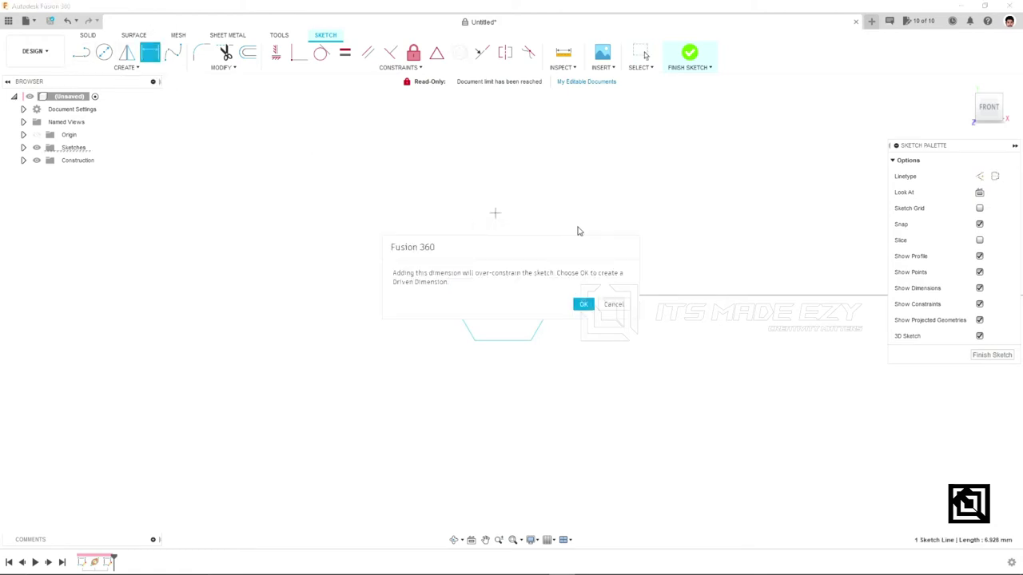
pyautogui.click(600, 306)
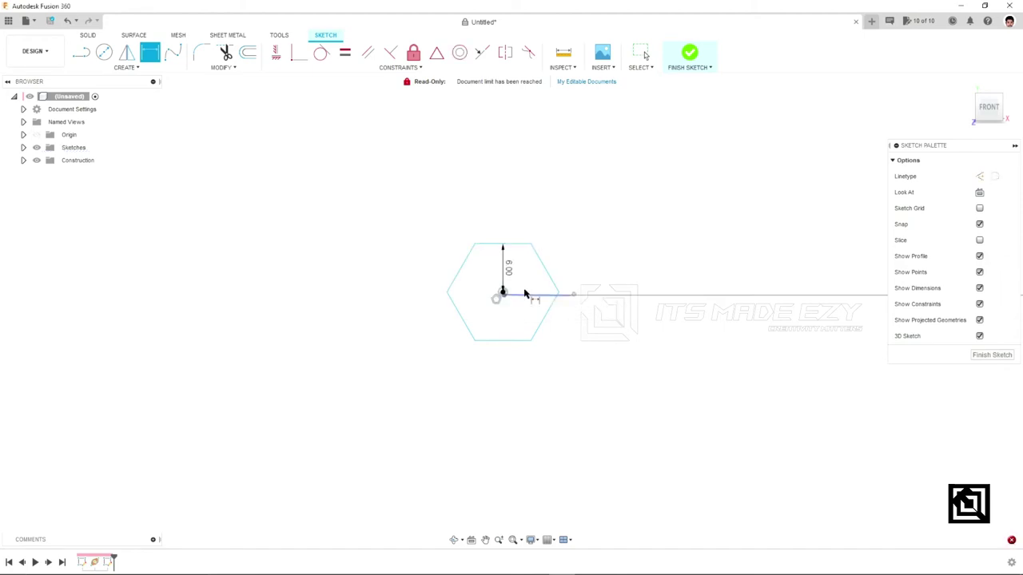
pyautogui.rightClick(512, 275)
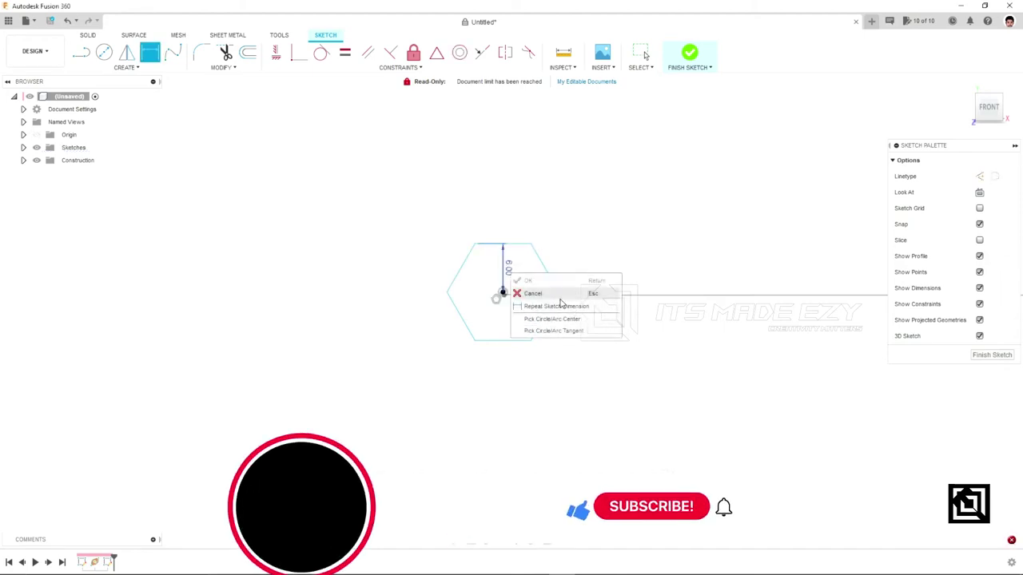
pyautogui.click(521, 292)
pyautogui.press('Escape')
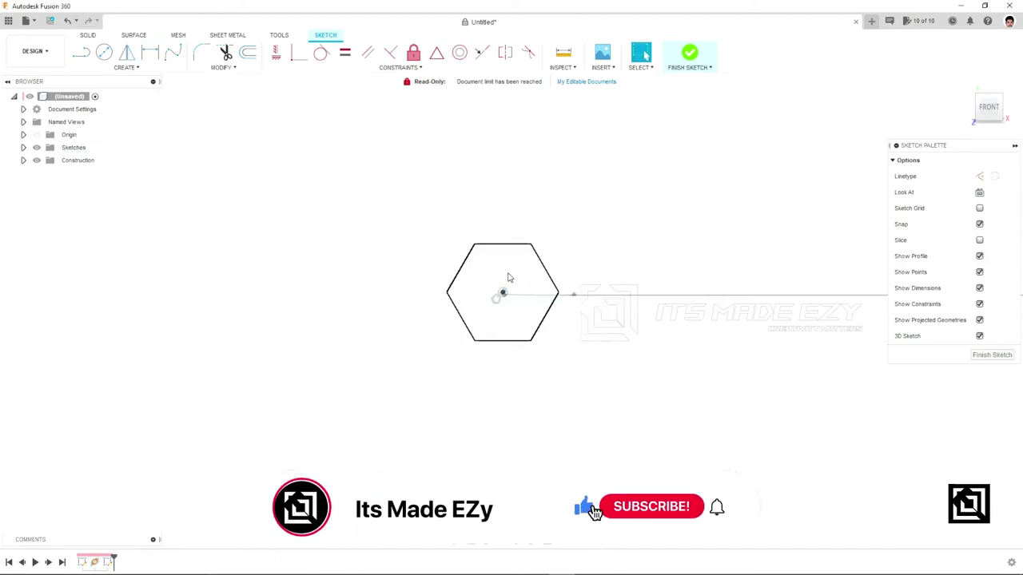
pyautogui.click(496, 281)
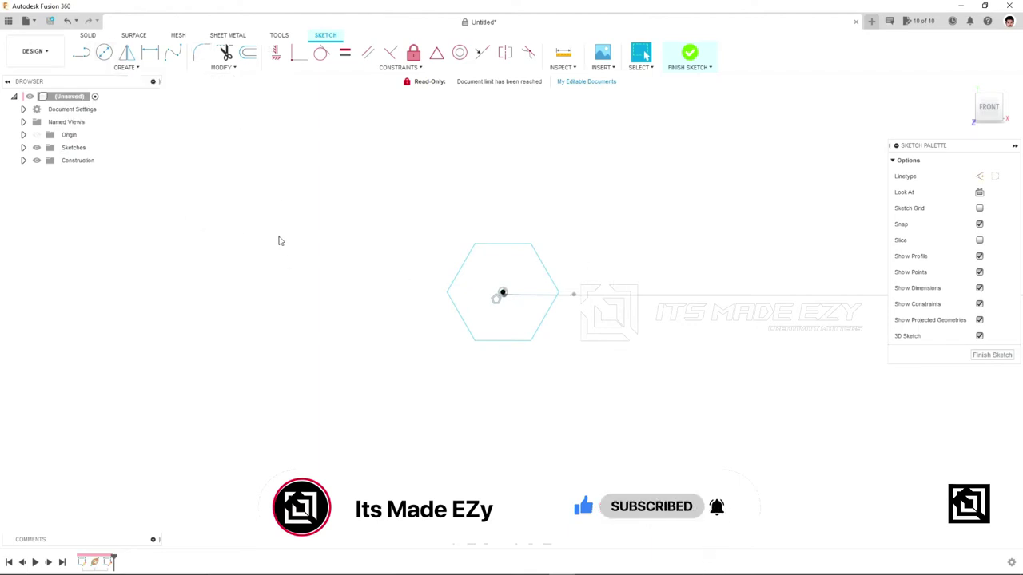
# - Check the hexagon against the path in 3D, then finish the hexagon sketch
pyautogui.keyDown('shift'); pyautogui.moveTo(644, 353); pyautogui.dragTo(534, 319, button='middle'); pyautogui.keyUp('shift')
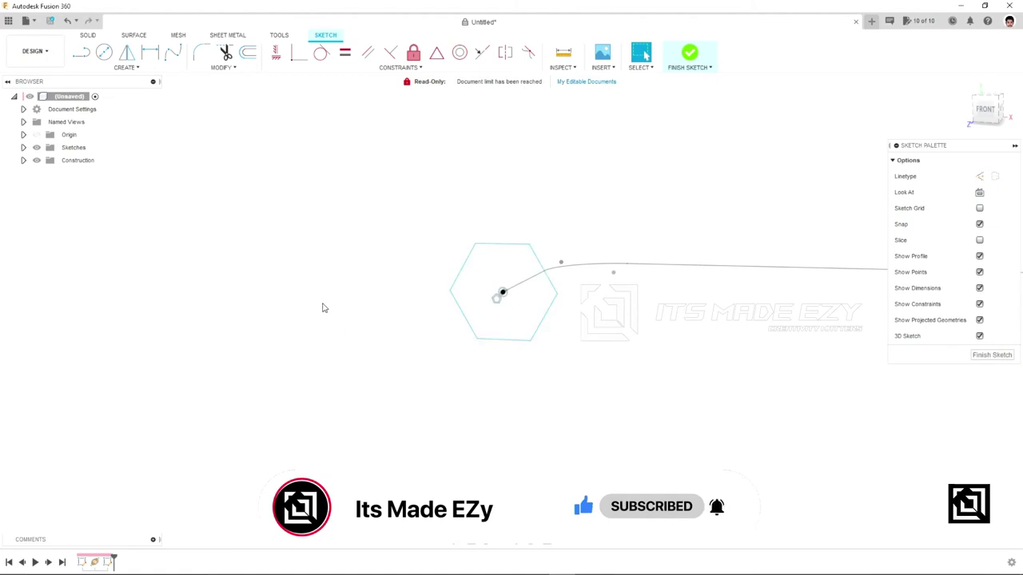
pyautogui.moveTo(577, 406)
pyautogui.keyDown('shift'); pyautogui.mouseDown(button='middle')
pyautogui.moveTo(536, 391)
pyautogui.moveTo(560, 372)
pyautogui.moveTo(476, 354)
pyautogui.moveTo(456, 383)
pyautogui.mouseUp(button='middle'); pyautogui.keyUp('shift')
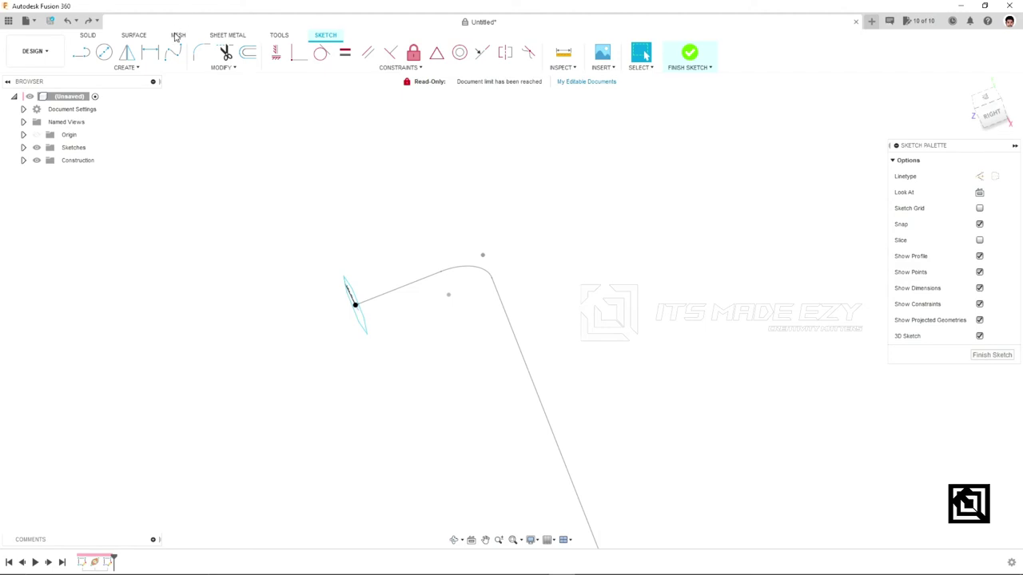
pyautogui.click(689, 54)
pyautogui.moveTo(673, 221)
pyautogui.keyDown('shift'); pyautogui.mouseDown(button='middle')
pyautogui.moveTo(578, 242)
pyautogui.moveTo(641, 276)
pyautogui.mouseUp(button='middle'); pyautogui.keyUp('shift')
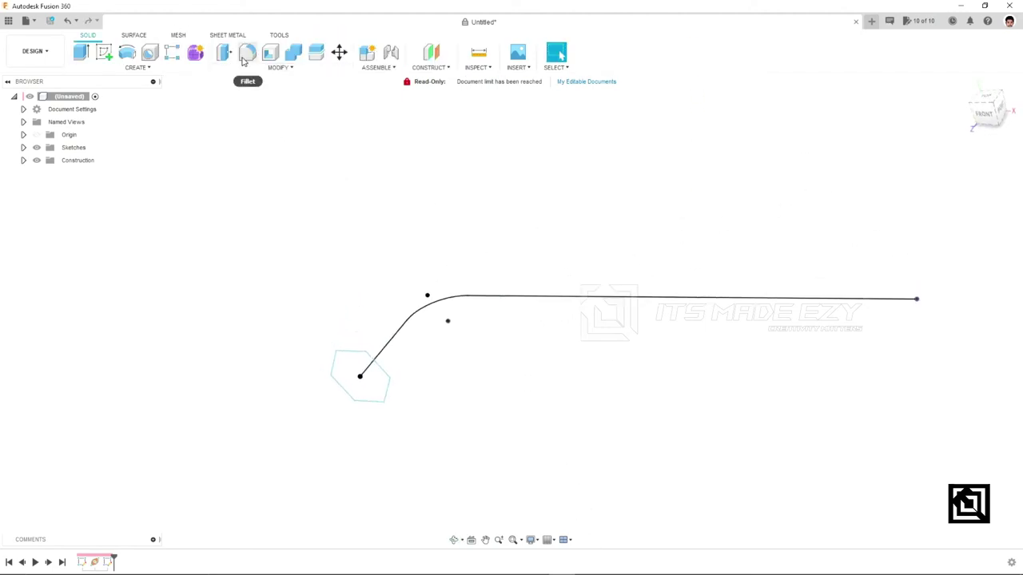
pyautogui.click(101, 70)
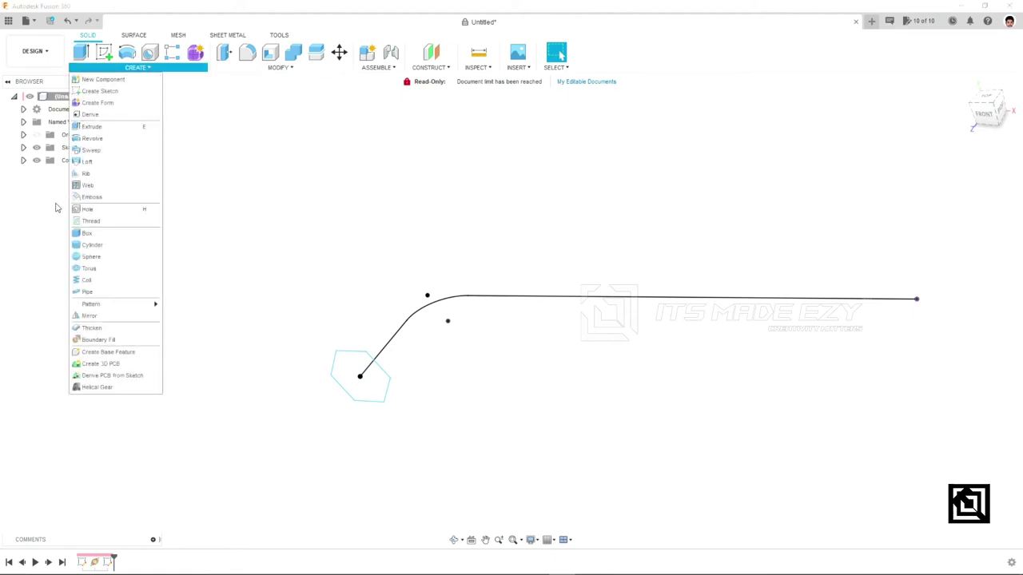
# - Create a Sweep using the hexagon as profile and the filleted L-shaped line as path
pyautogui.click(67, 165)
pyautogui.click(340, 371)
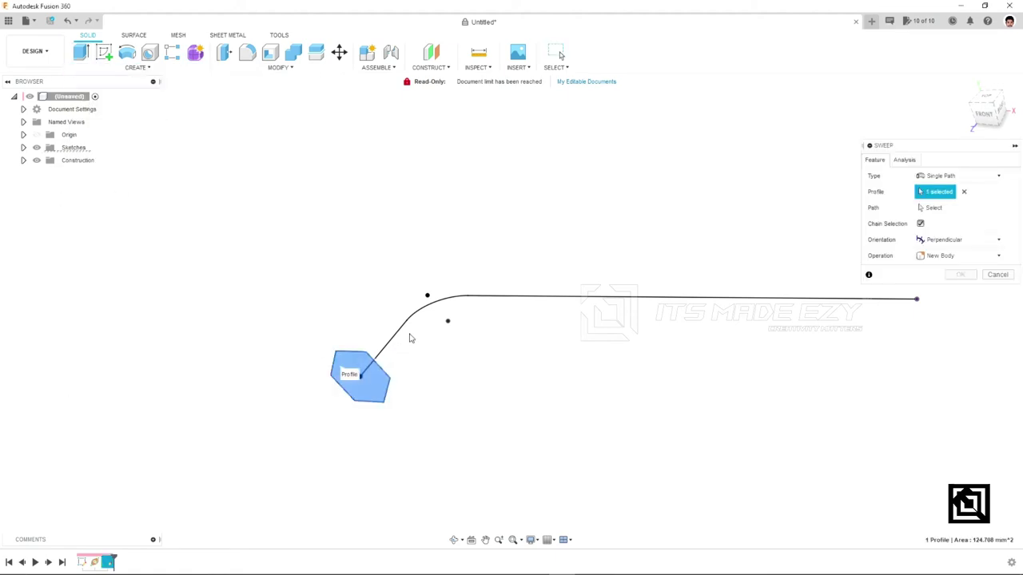
pyautogui.click(932, 209)
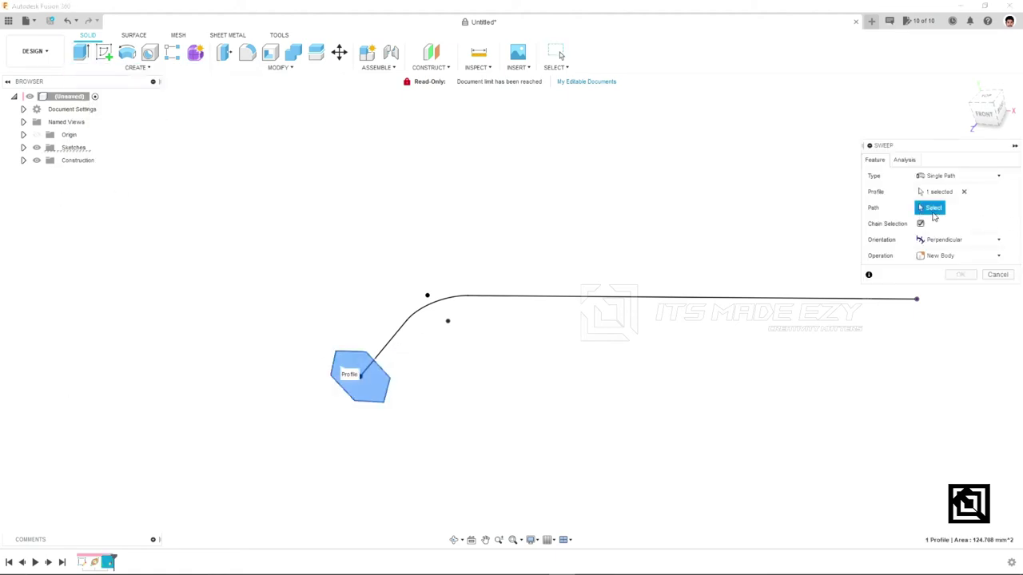
pyautogui.click(477, 297)
pyautogui.moveTo(477, 297)
pyautogui.keyDown('shift'); pyautogui.mouseDown(button='middle')
pyautogui.moveTo(600, 411)
pyautogui.moveTo(550, 434)
pyautogui.moveTo(589, 411)
pyautogui.moveTo(566, 400)
pyautogui.moveTo(610, 400)
pyautogui.mouseUp(button='middle'); pyautogui.keyUp('shift')
pyautogui.click(961, 322)
pyautogui.keyDown('shift'); pyautogui.moveTo(703, 359); pyautogui.dragTo(712, 359, button='middle'); pyautogui.keyUp('shift')
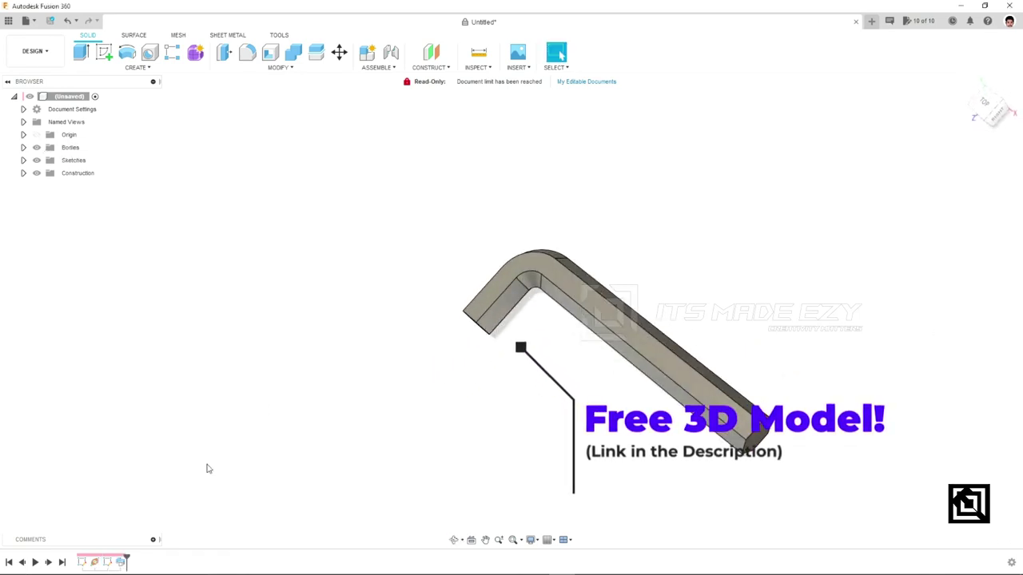
pyautogui.rightClick(82, 562)
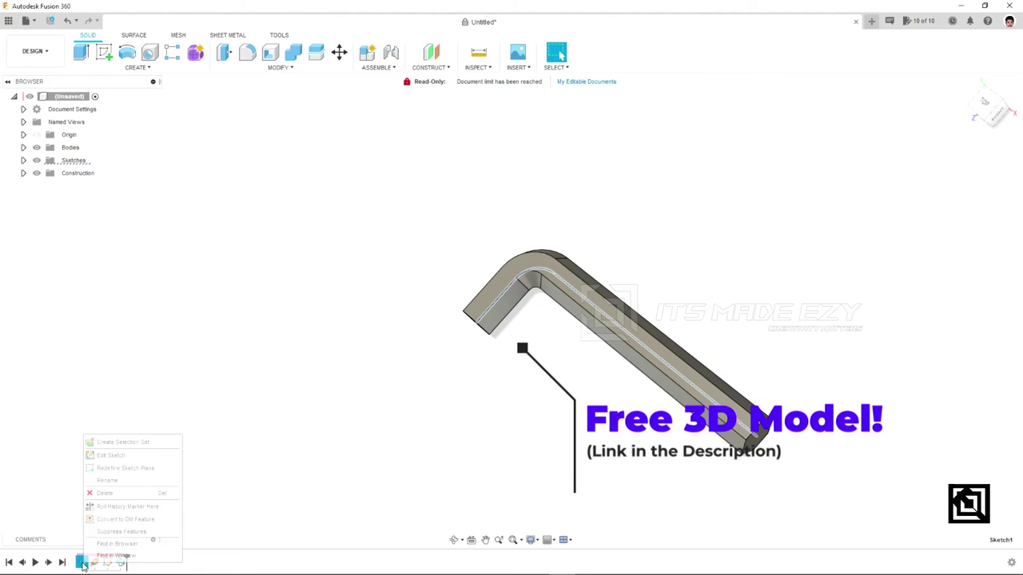
# - Edit the path sketch, changing the 30 mm short-leg dimension to 40 mm
pyautogui.click(110, 455)
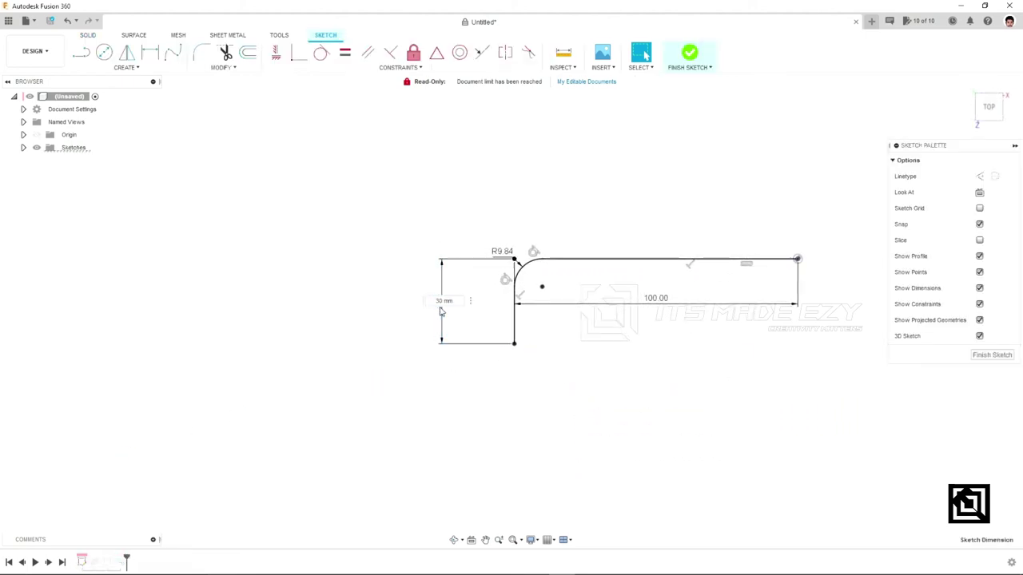
pyautogui.write('40.00')
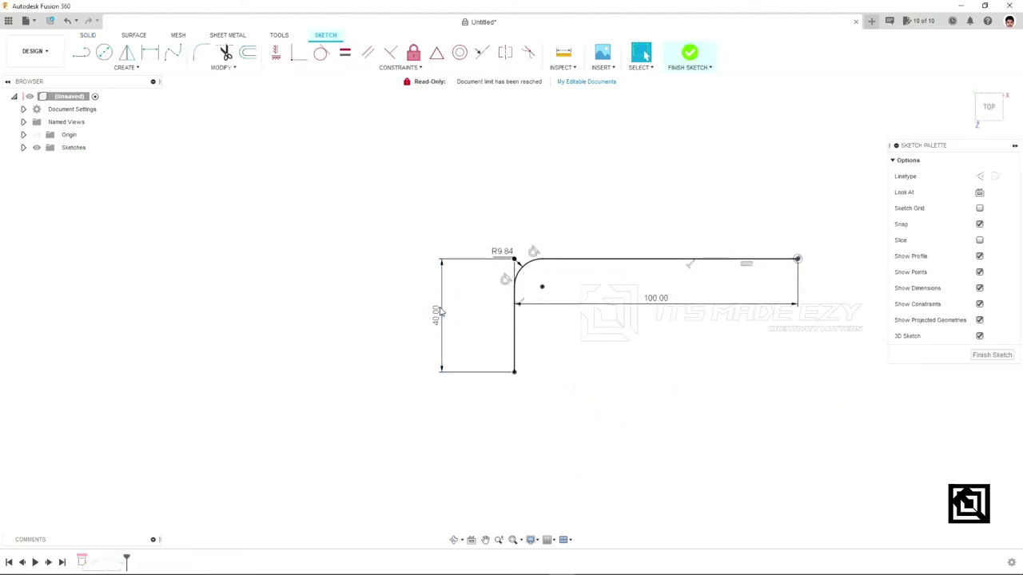
pyautogui.click(692, 63)
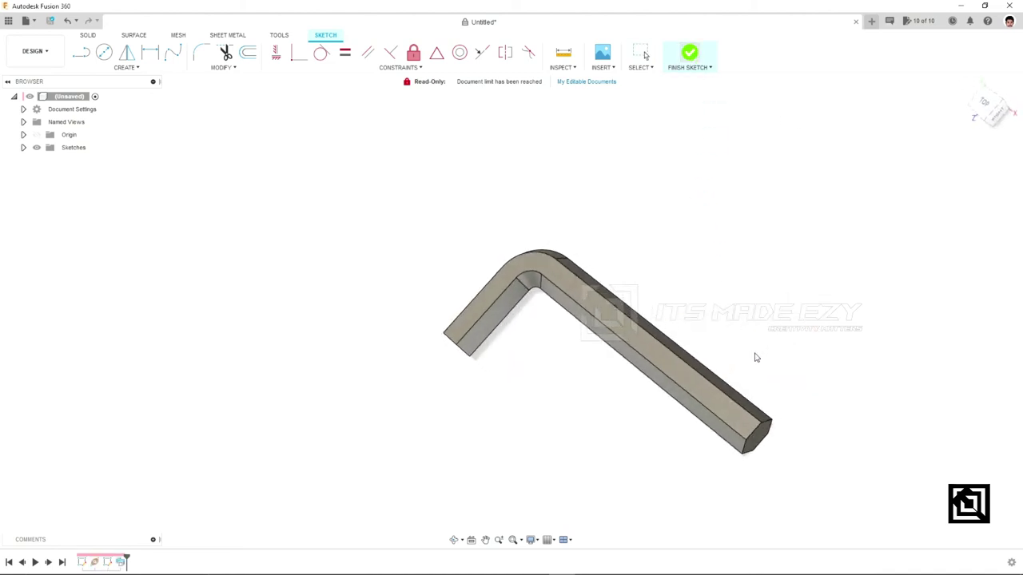
pyautogui.moveTo(754, 415)
pyautogui.mouseDown()
pyautogui.moveTo(755, 472)
pyautogui.moveTo(804, 413)
pyautogui.moveTo(842, 403)
pyautogui.moveTo(753, 436)
pyautogui.moveTo(753, 413)
pyautogui.moveTo(774, 406)
pyautogui.moveTo(765, 459)
pyautogui.mouseUp()
pyautogui.press('Escape')
pyautogui.moveTo(580, 396)
pyautogui.keyDown('shift'); pyautogui.mouseDown(button='middle')
pyautogui.moveTo(575, 438)
pyautogui.moveTo(568, 391)
pyautogui.mouseUp(button='middle'); pyautogui.keyUp('shift')
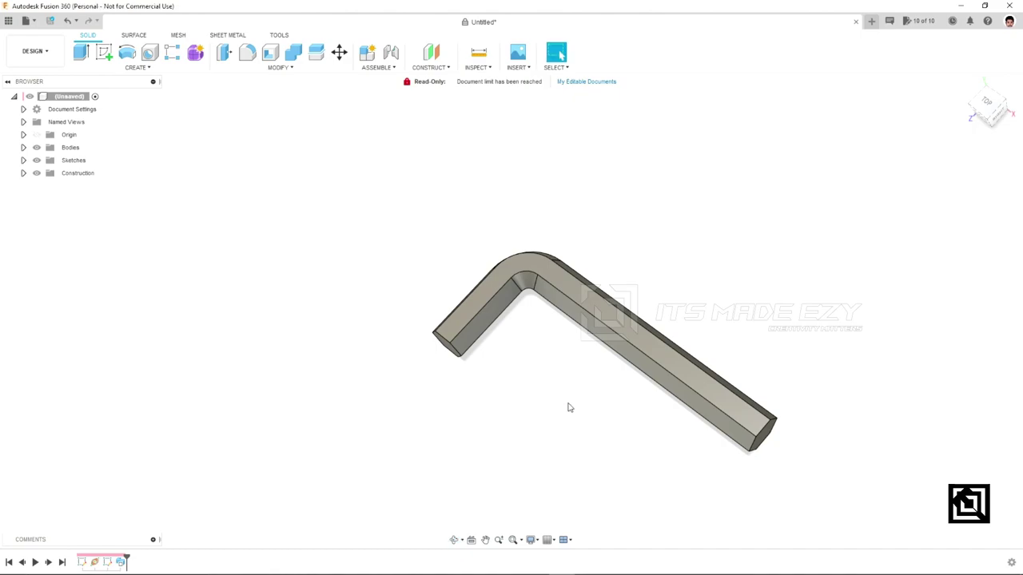